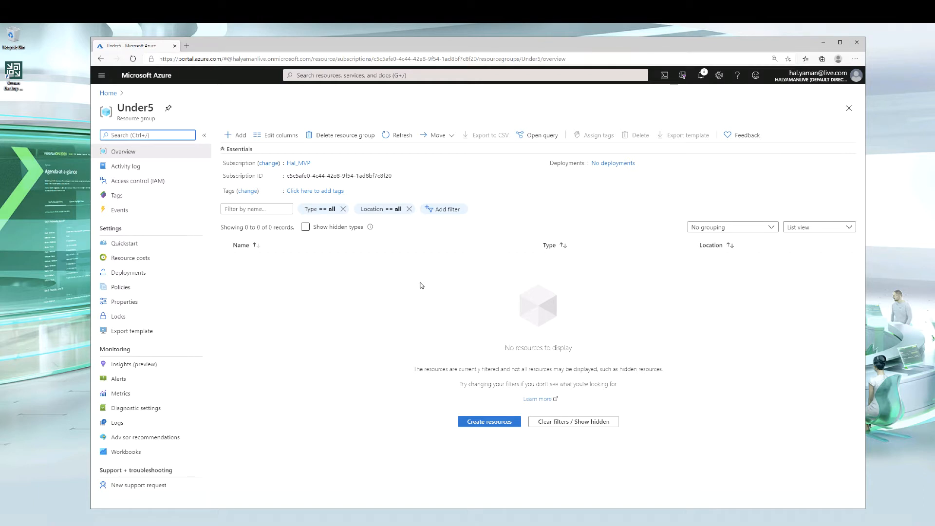
Start creating a storage account in resource group Under5 and name it under5account
left_click(485, 422)
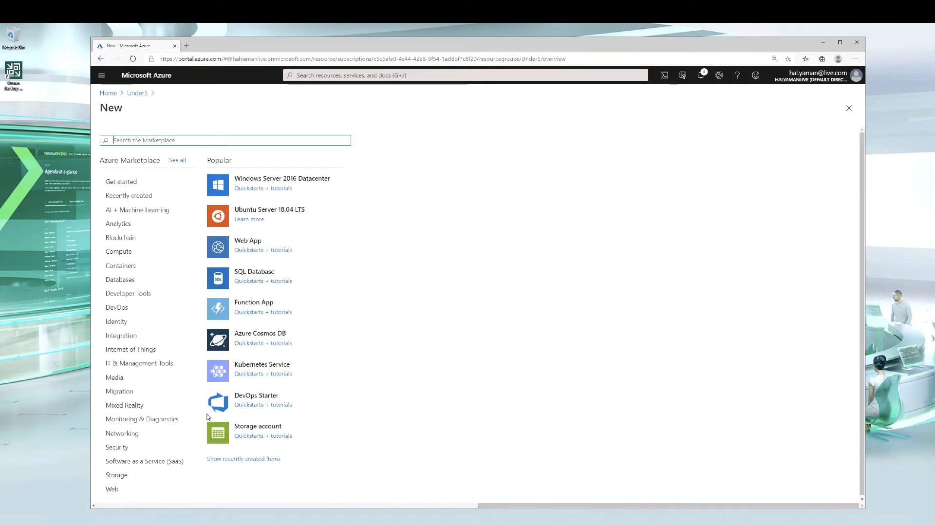
left_click(271, 427)
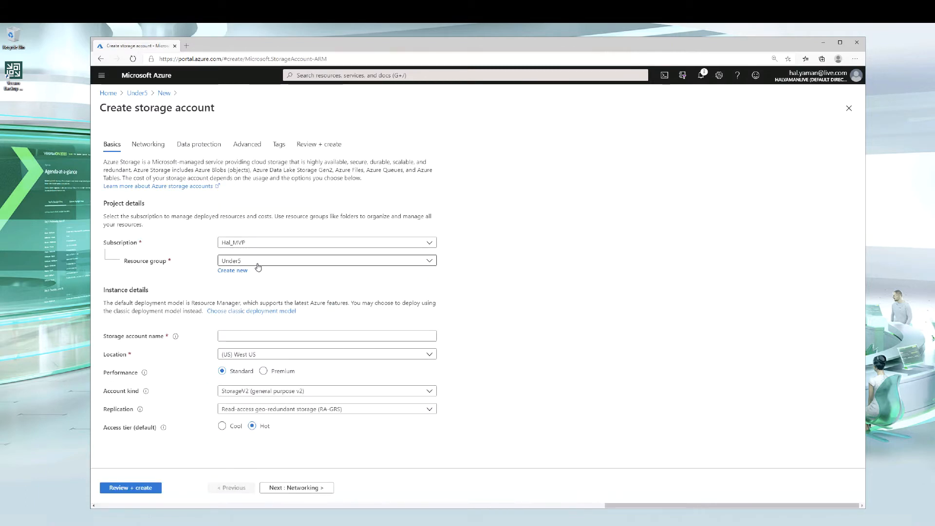
left_click(234, 336)
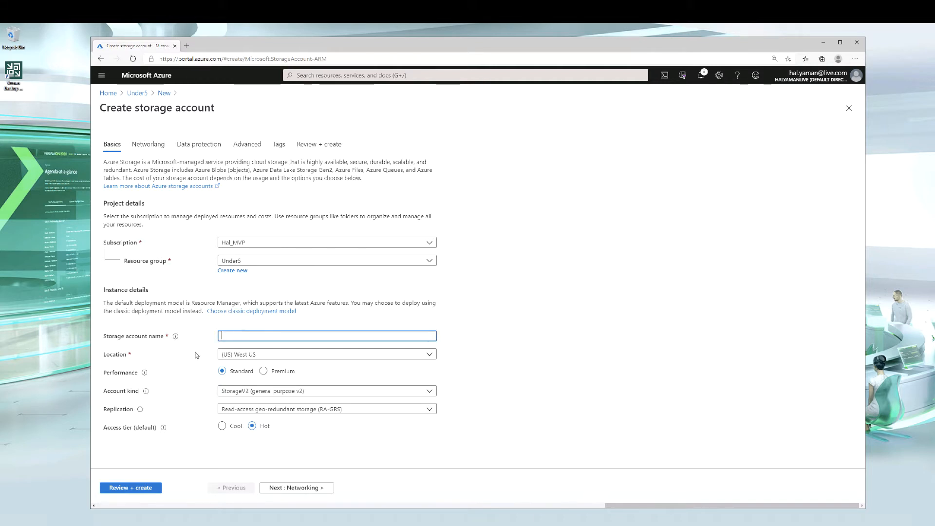
type("under")
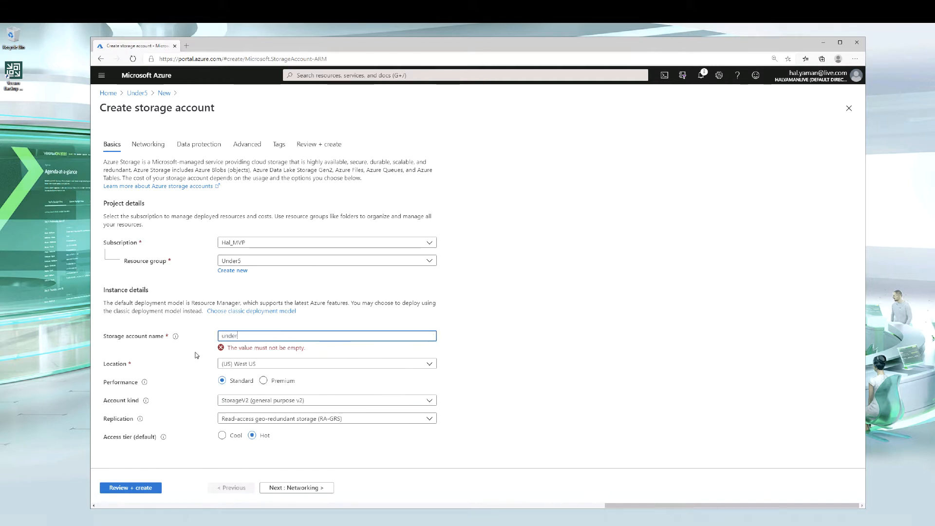
type("5account")
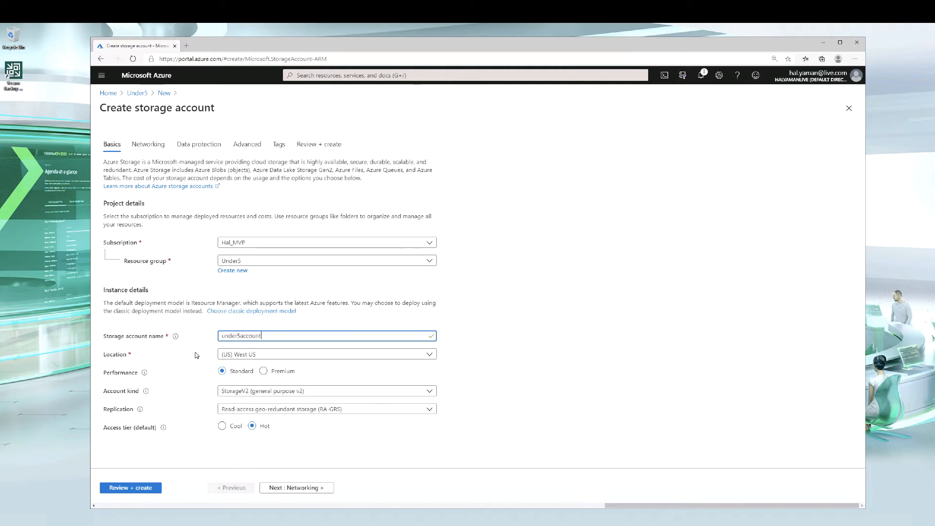
Set the location to (Asia Pacific) Australia East and the account kind to StorageV2 (general purpose v2)
left_click(282, 355)
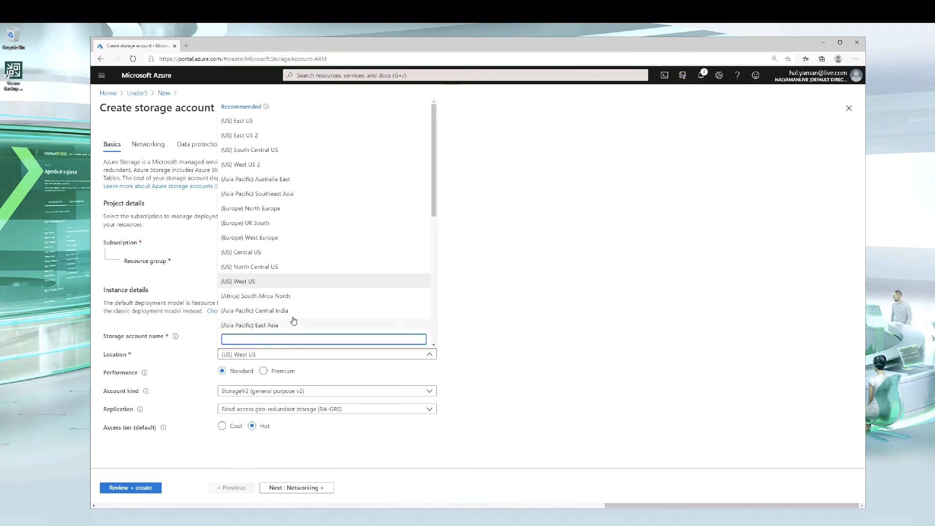
left_click(297, 183)
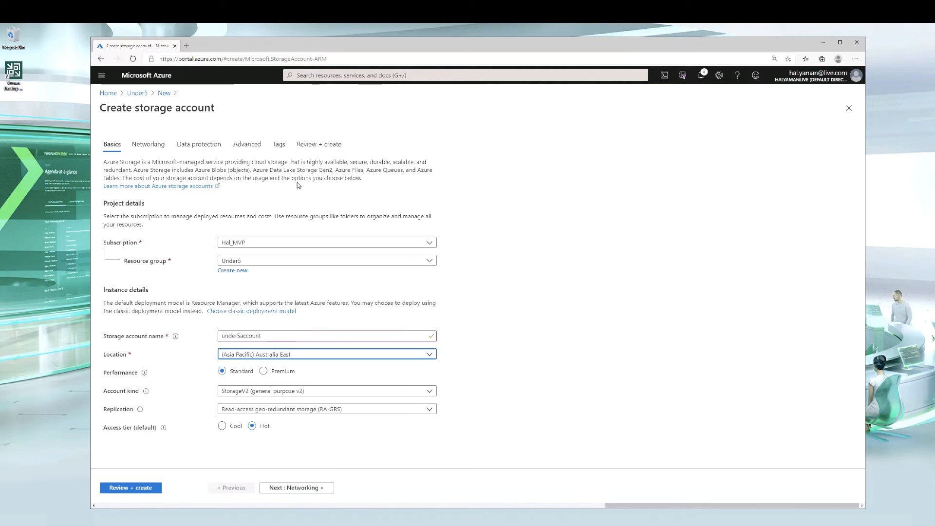
left_click(276, 391)
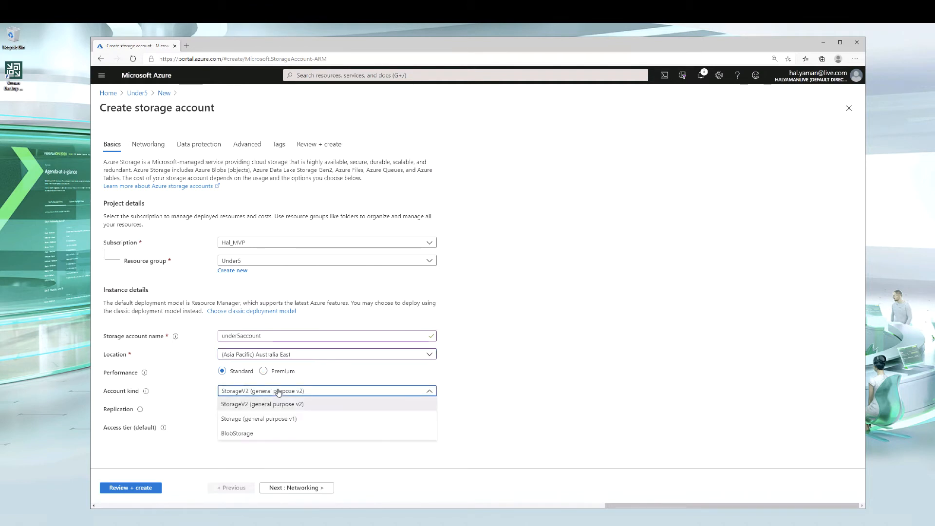
left_click(252, 406)
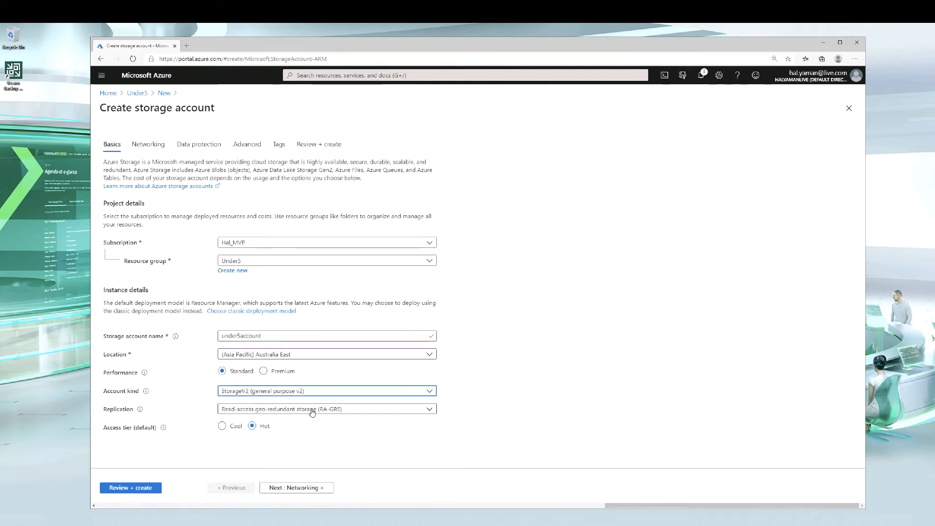
Set replication to Locally-redundant storage (LRS) and create the storage account
left_click(282, 412)
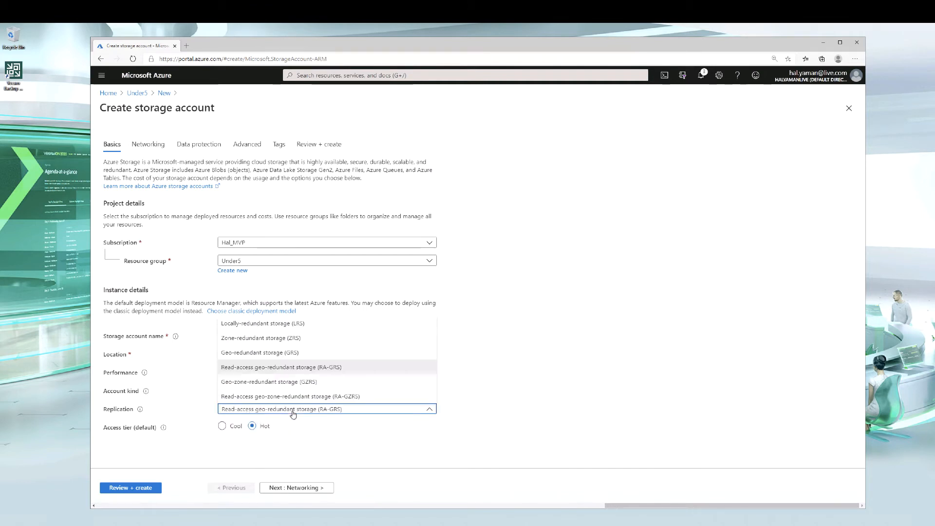
left_click(251, 323)
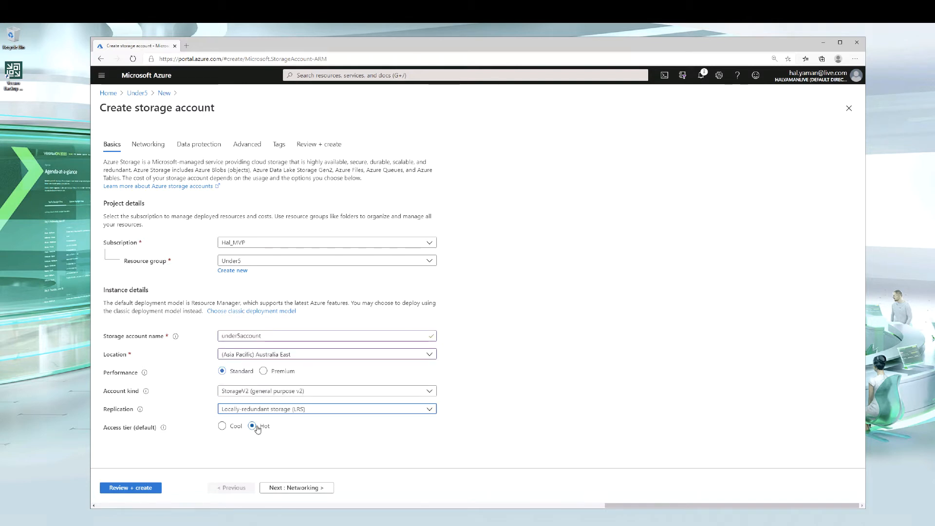
left_click(131, 488)
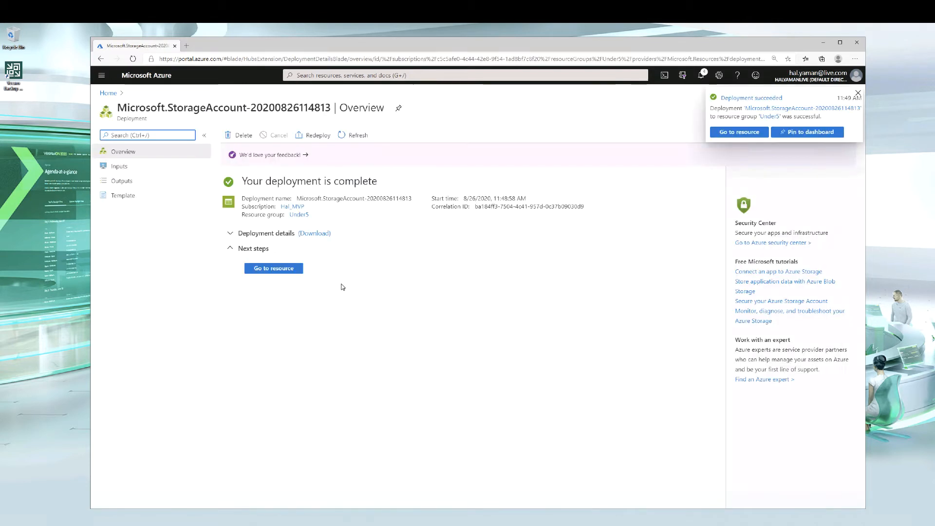
Open the new storage account's containers and create a container named cloudtier
left_click(268, 273)
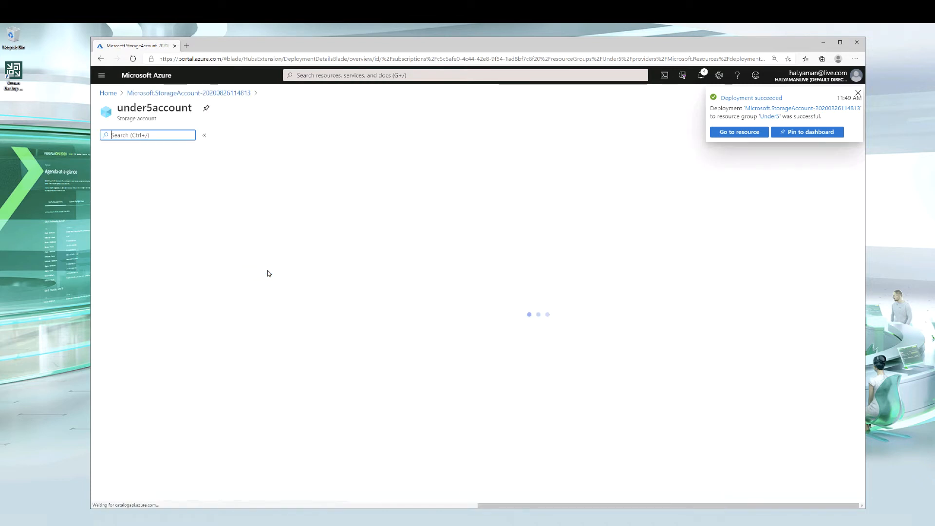
left_click(268, 294)
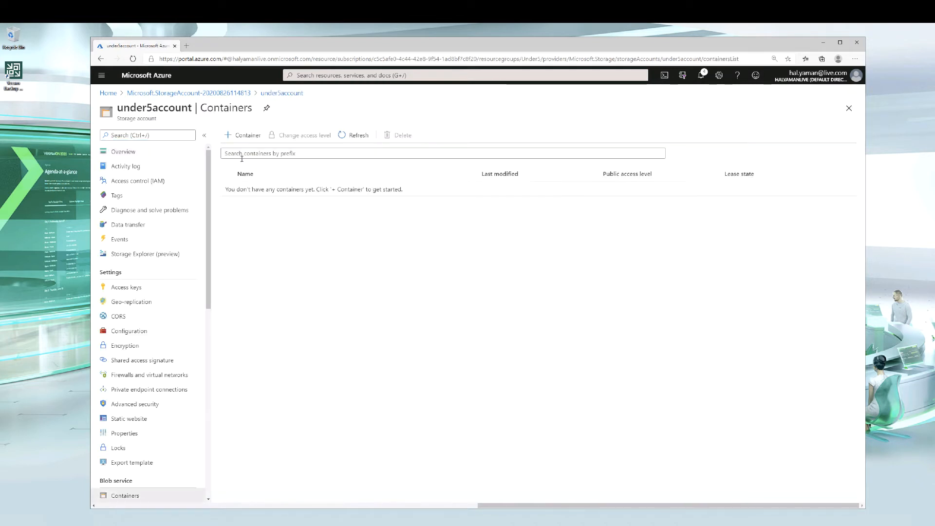
left_click(244, 135)
type("clou")
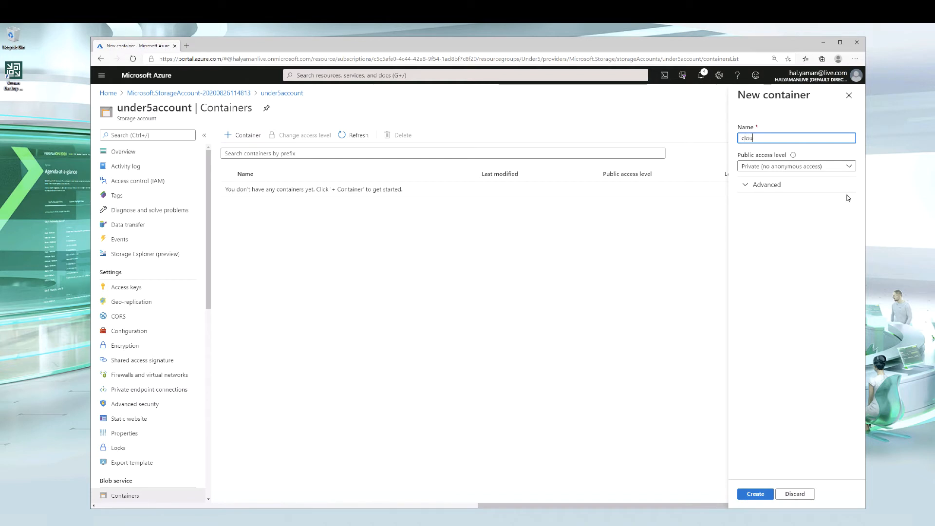
type("dtier")
left_click(760, 494)
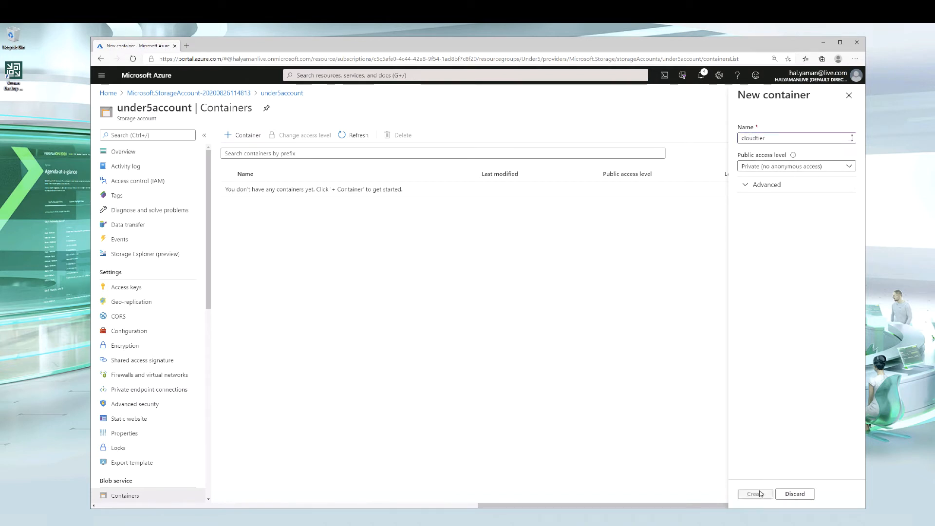
Create a second container named archivetier
left_click(248, 138)
type("archivetier")
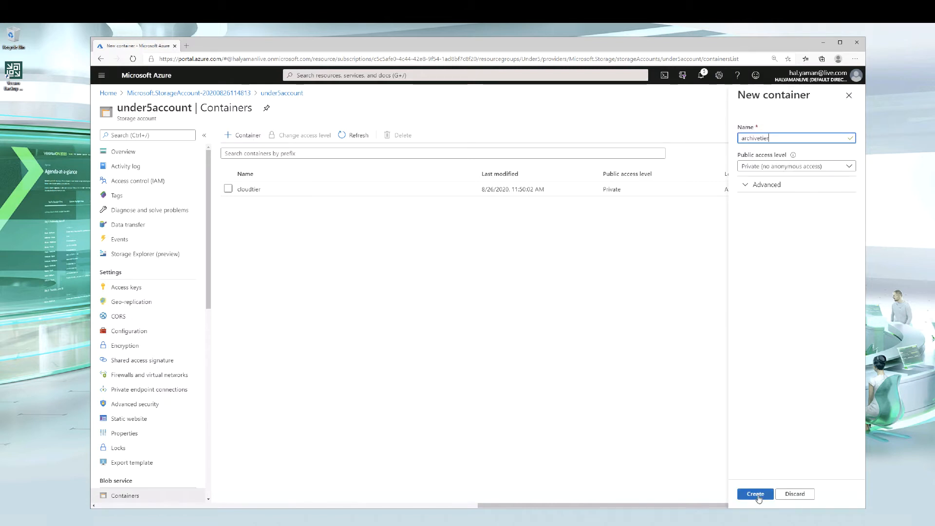
left_click(757, 494)
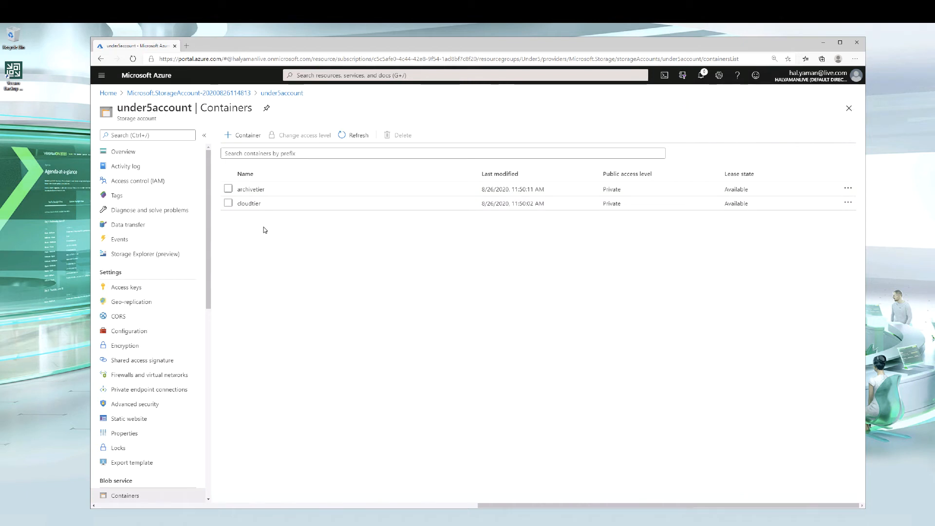
Open the storage account's access keys and create a new text document on the desktop
left_click(146, 292)
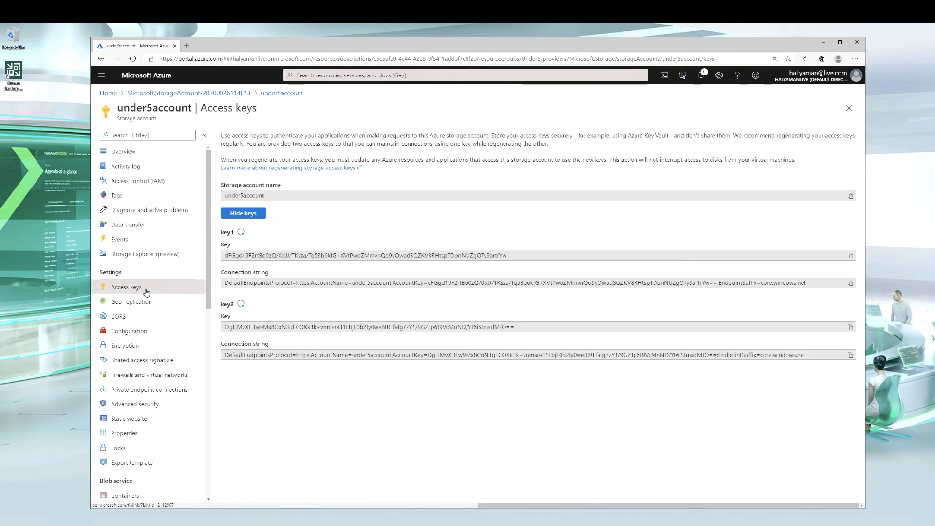
right_click(27, 215)
mouse_move(42, 264)
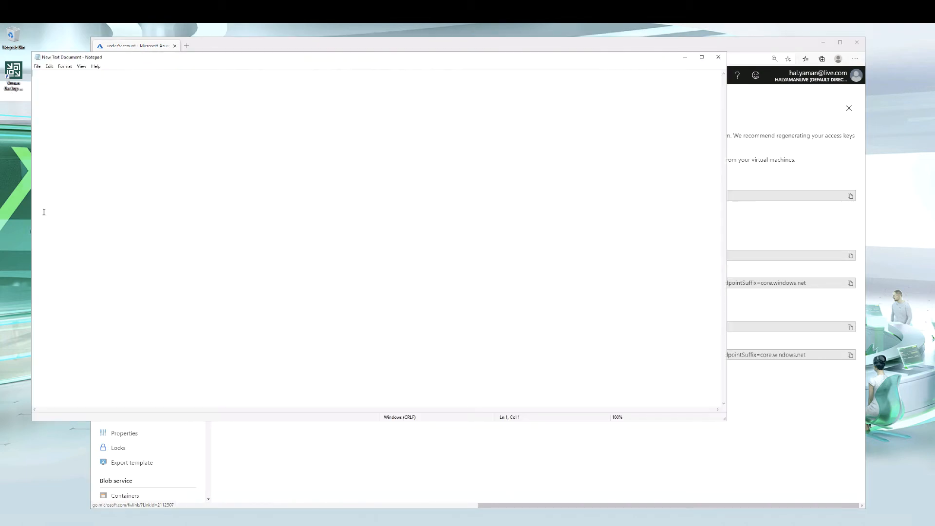
left_click(277, 45)
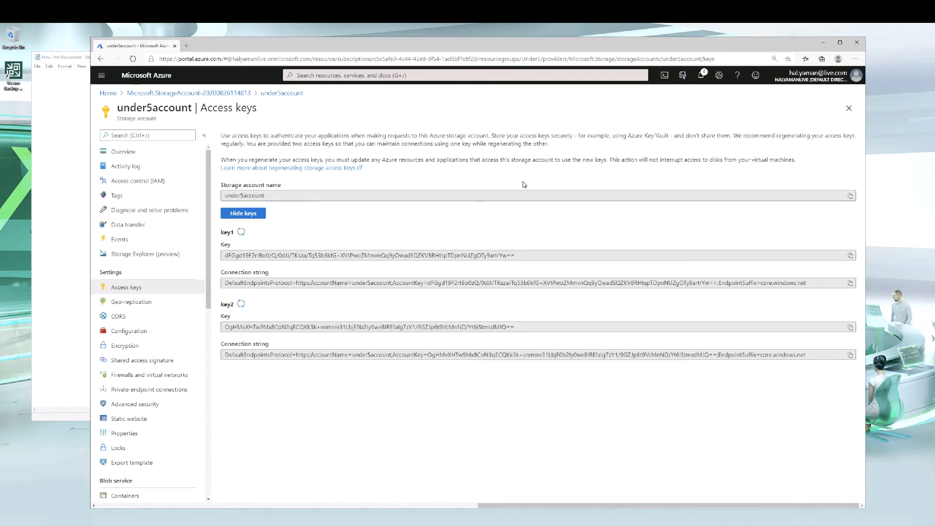
Copy the storage account name and the key1 access key into the Notepad document on separate lines
left_click(850, 196)
key("alt+Tab")
key("ctrl+v")
left_click(779, 169)
left_click(850, 255)
key("alt+Tab")
key("Return")
key("Return")
key("ctrl+v")
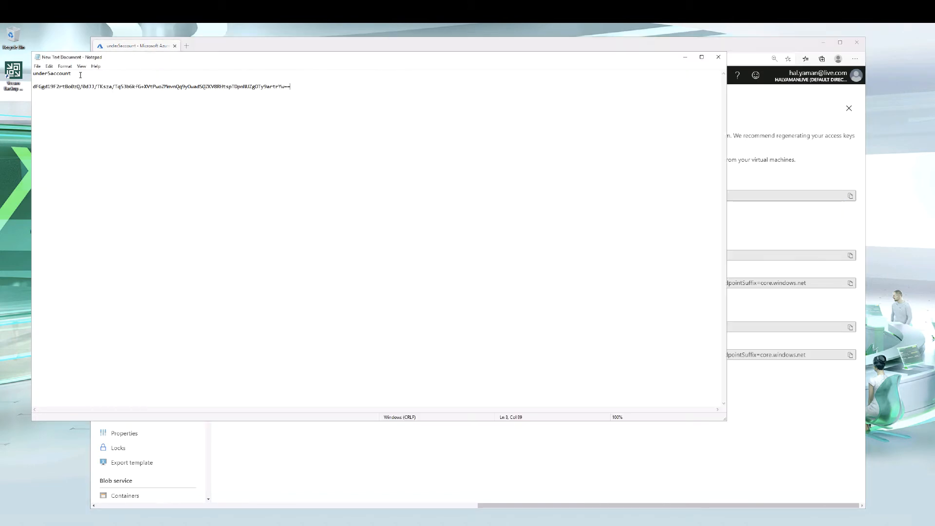
Save the Notepad document and switch to Veeam Backup and Replication
left_click(37, 66)
left_click(48, 91)
left_click(750, 47)
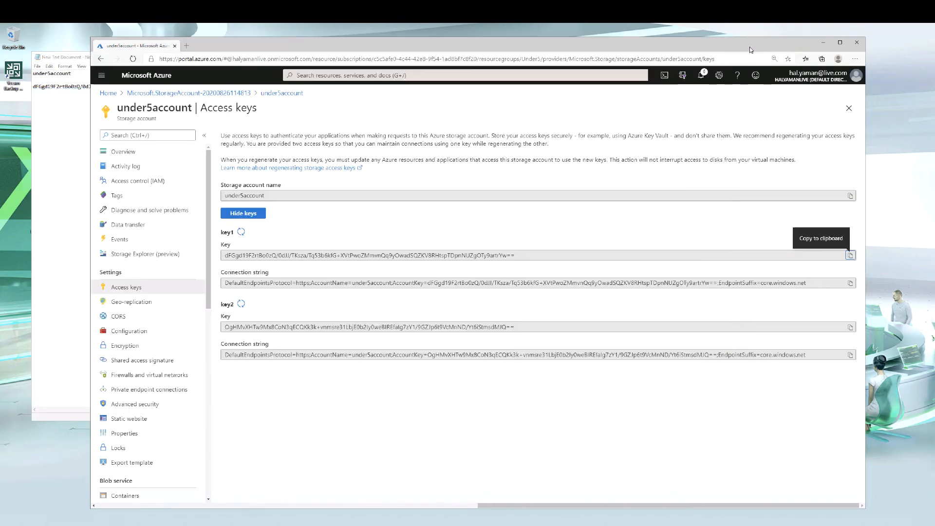
left_click(824, 45)
left_click(768, 98)
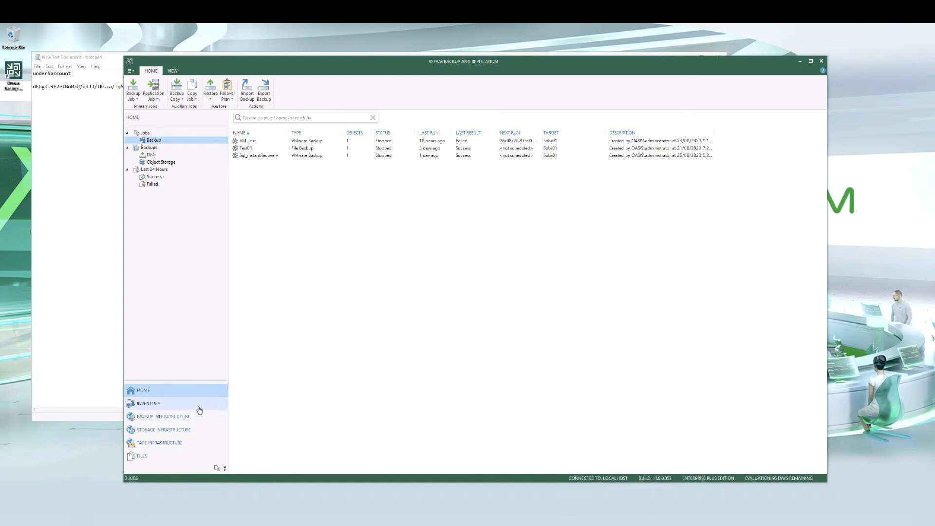
Start adding a backup repository of type Object storage, Microsoft Azure Blob Storage, Azure Blob Storage, and proceed to the Account page
left_click(170, 420)
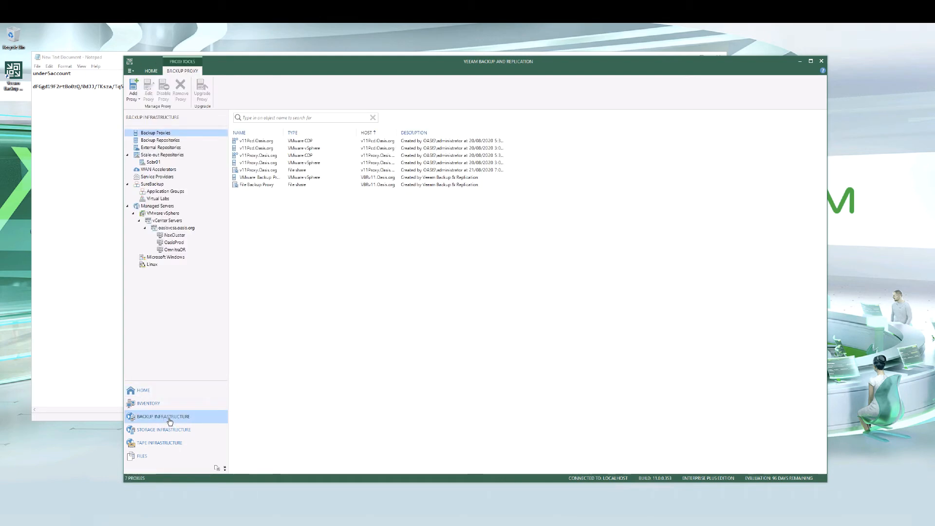
left_click(171, 141)
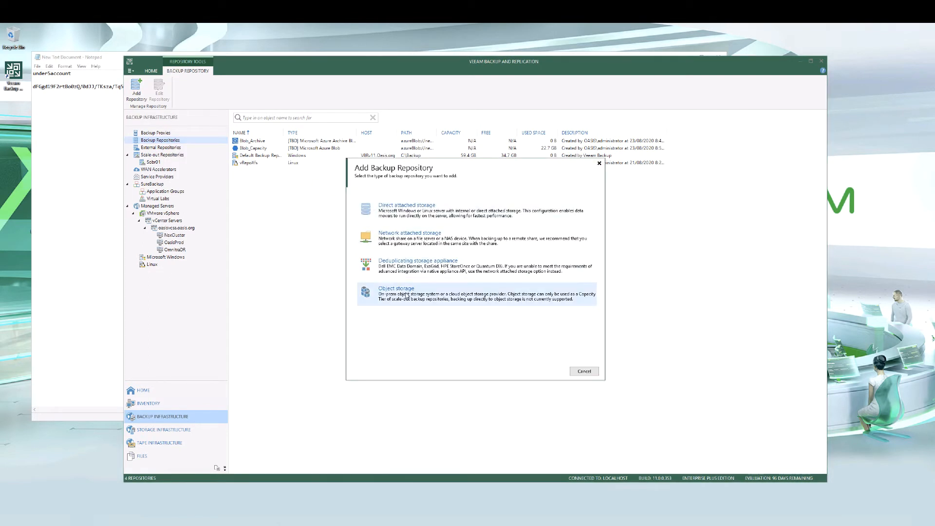
left_click(406, 295)
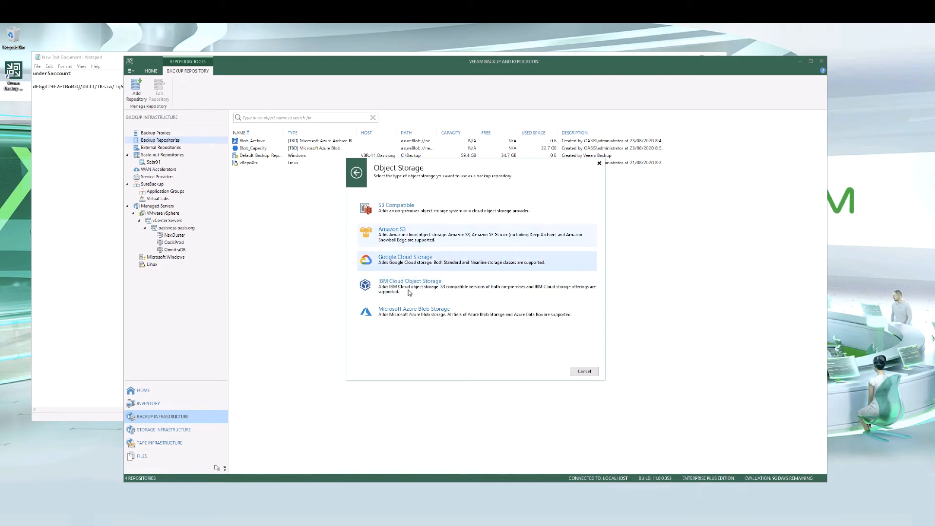
left_click(409, 314)
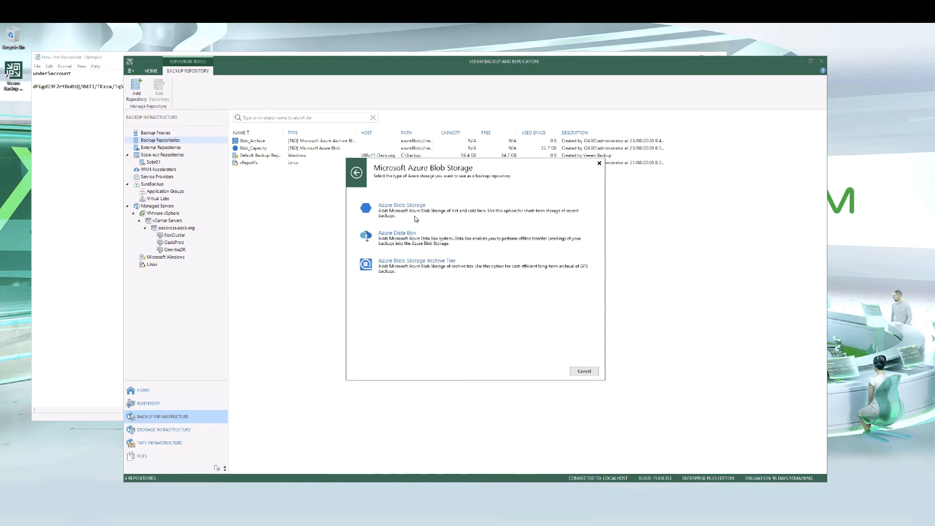
left_click(416, 209)
left_click(528, 369)
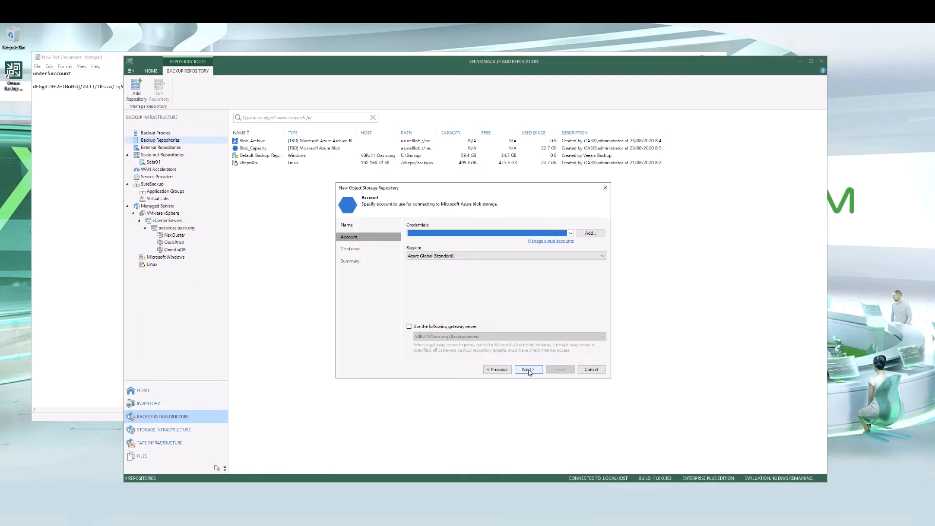
Add new credentials and paste under5account as the account name
left_click(590, 233)
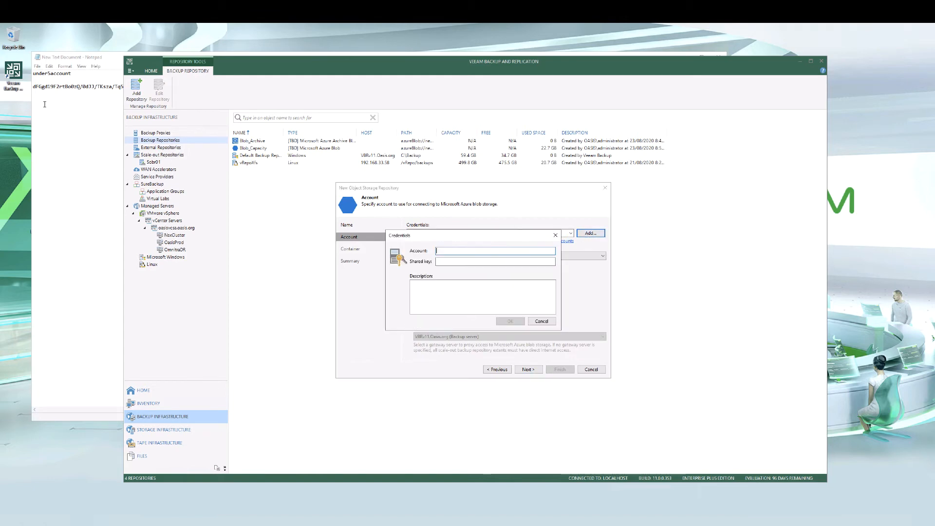
left_click(44, 105)
left_click_drag(71, 73, 28, 77)
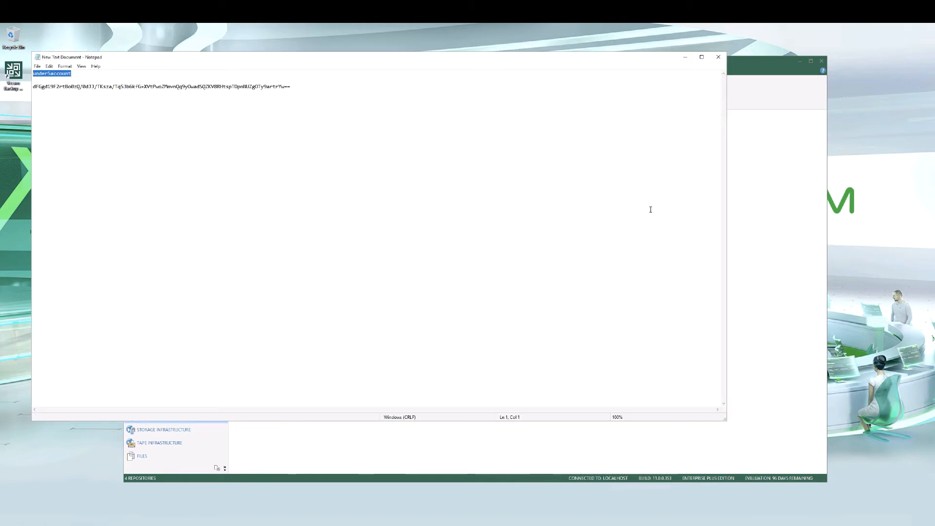
left_click(789, 241)
left_click(449, 252)
key("ctrl+v")
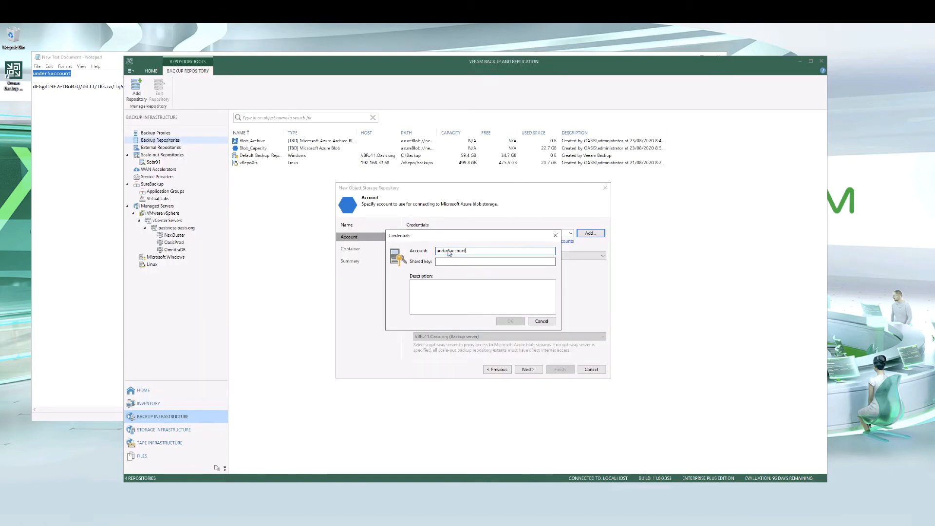
Copy the access key from Notepad, paste it as the shared key, and save the credentials
left_click(91, 86)
left_click_drag(34, 89, 293, 88)
key("ctrl+c")
left_click(779, 234)
left_click(487, 262)
key("ctrl+v")
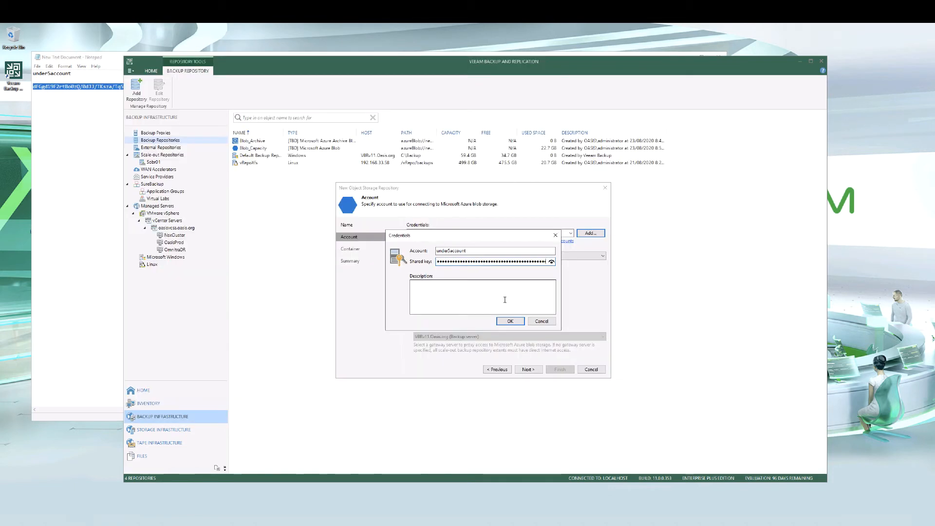
left_click(511, 321)
Enable the gateway server option and select v11Proxy.Oasis.org as the gateway server
left_click(409, 326)
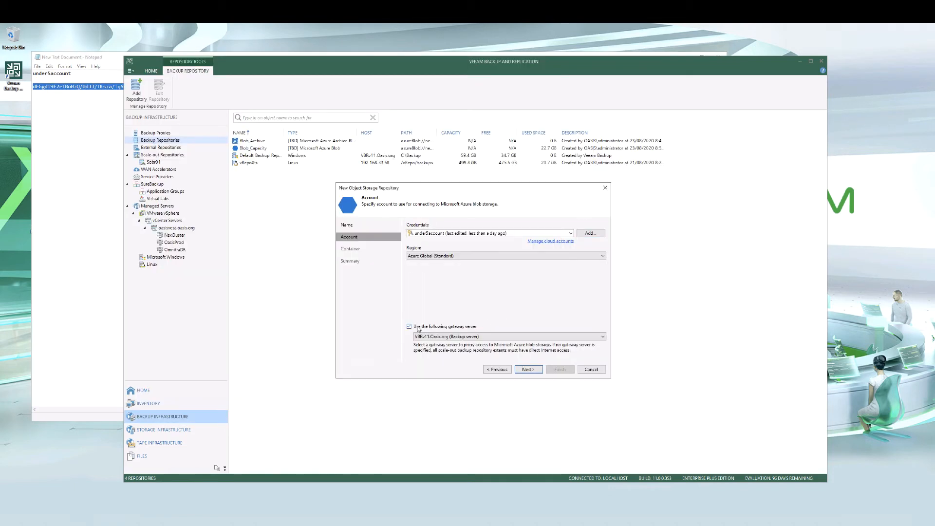
left_click(438, 336)
left_click(441, 361)
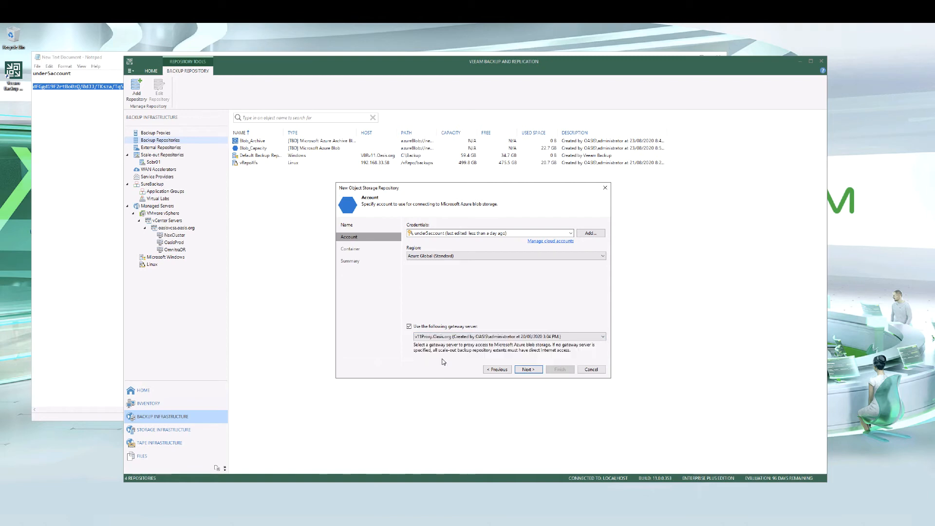
Create a folder named VeeamCloudBackup in the container, use it as the repository folder, and finish the wizard
left_click(528, 369)
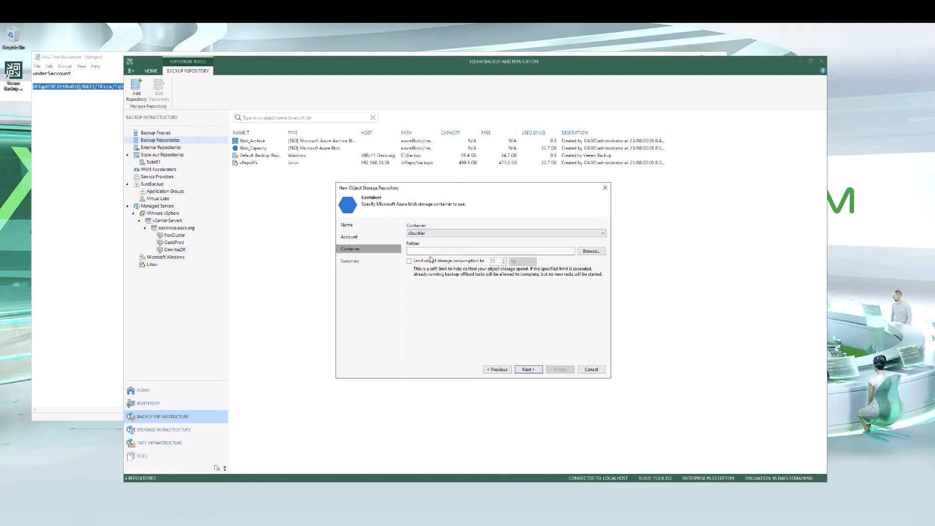
left_click(590, 252)
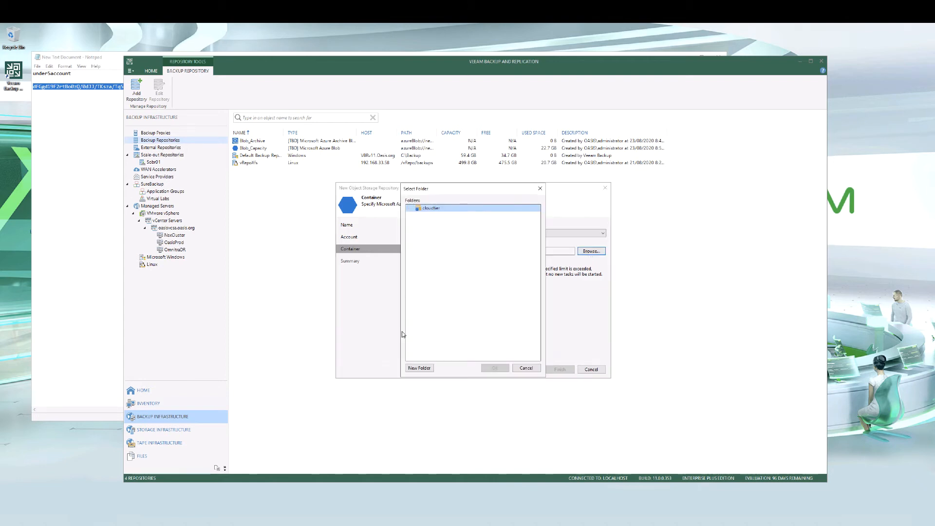
left_click(420, 368)
type("VeeamCloudBackup")
key("Return")
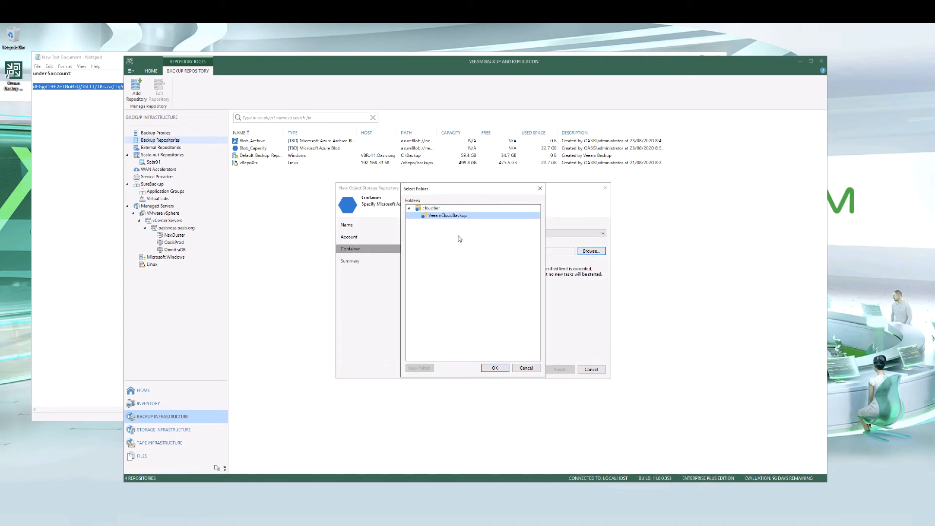
left_click(495, 368)
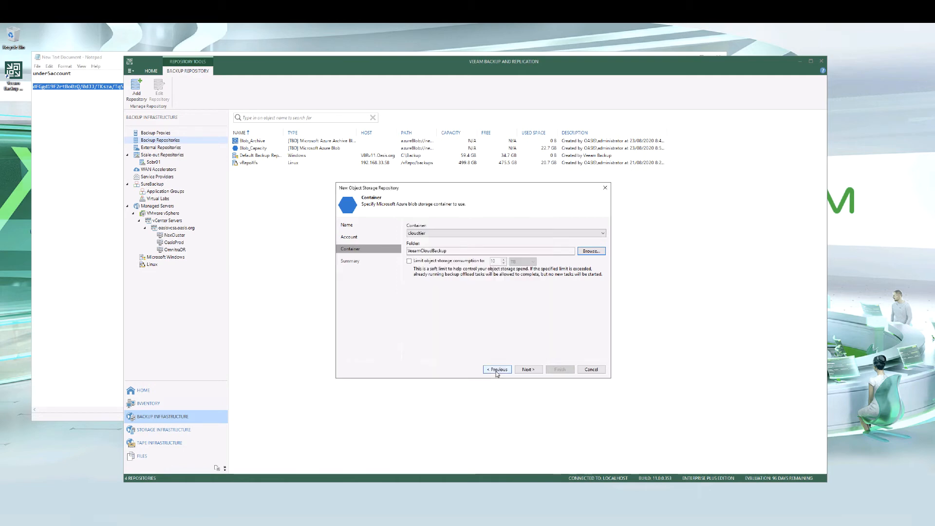
left_click(532, 370)
left_click(560, 370)
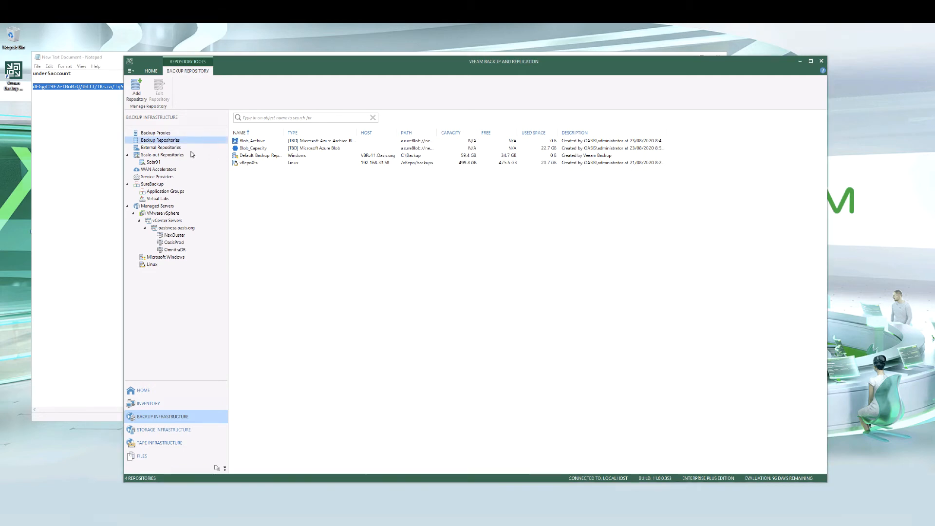
Start adding a Microsoft Azure Archive object storage repository and move past the Name page
right_click(165, 142)
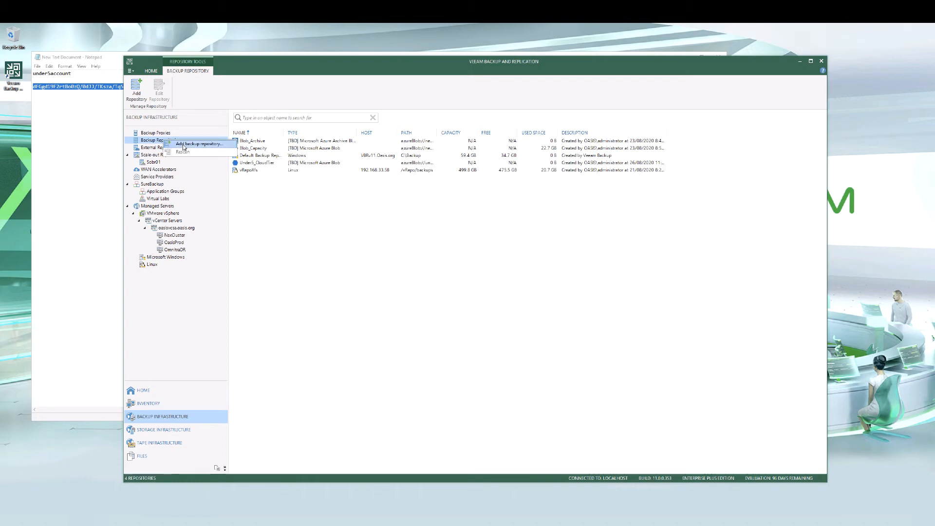
left_click(186, 144)
left_click(396, 290)
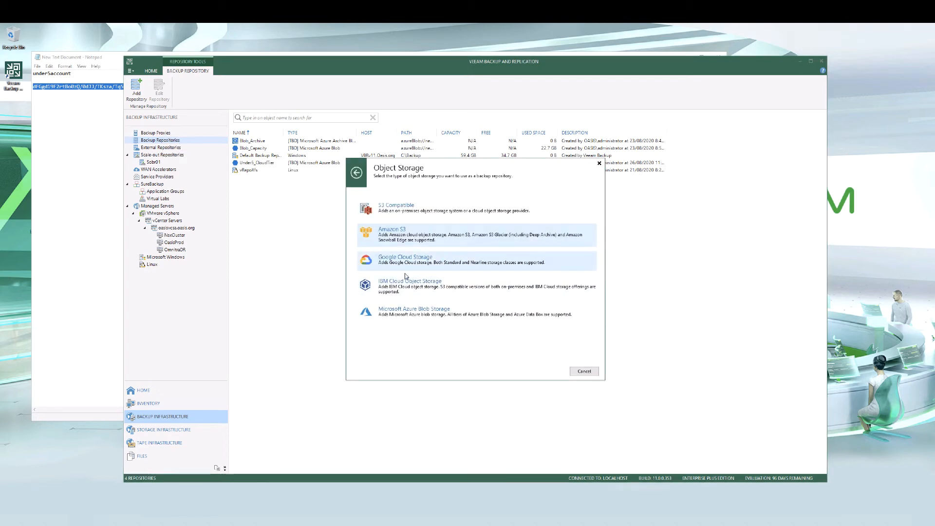
left_click(411, 316)
left_click(408, 268)
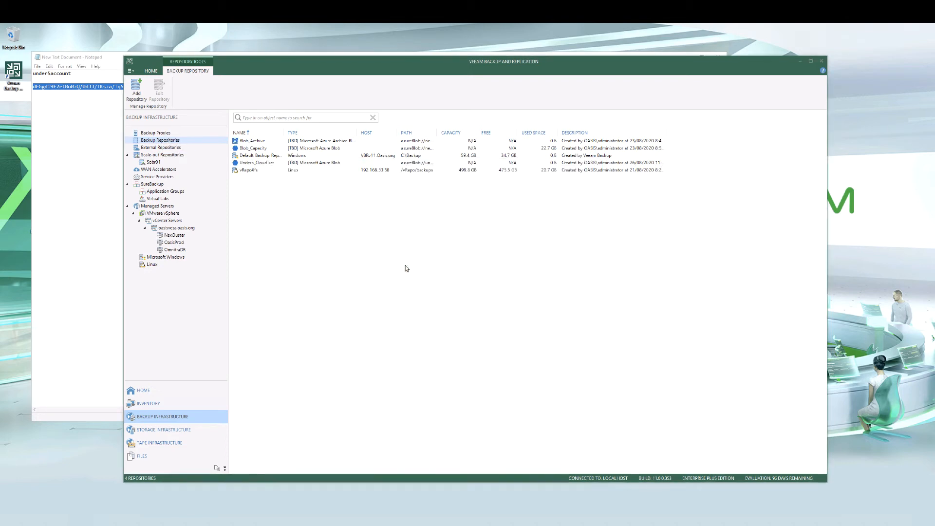
left_click(529, 369)
Select the existing storage account credentials and continue to the Container page
left_click(532, 232)
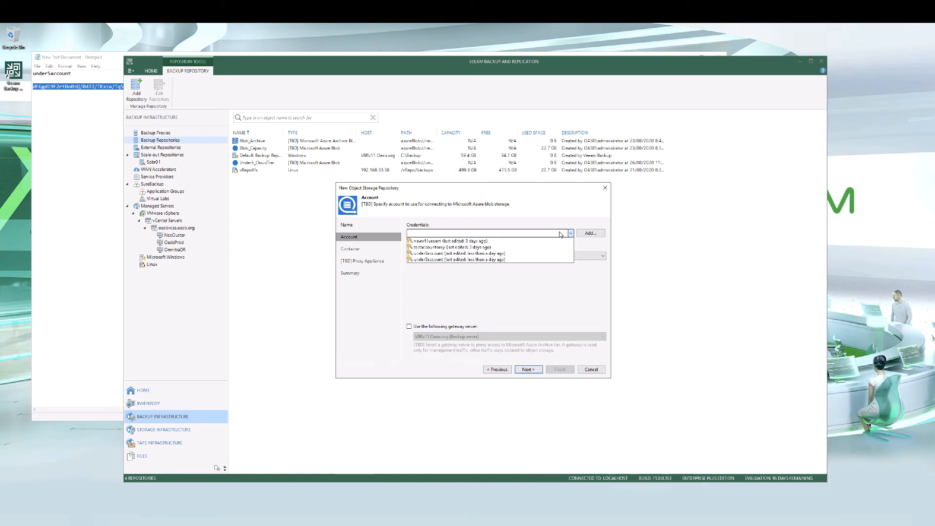
left_click(528, 240)
left_click(529, 370)
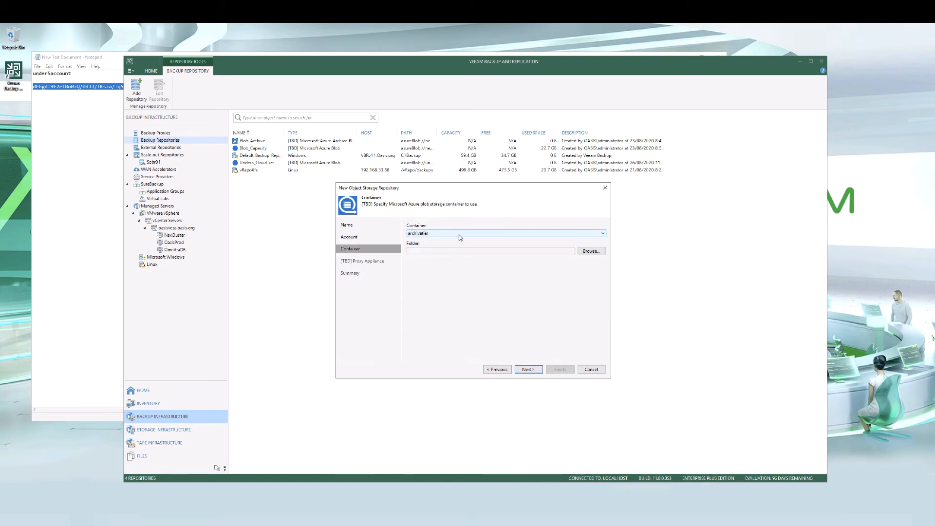
Create and select a folder named VeeamArchive in the archivetier container, then continue
left_click(591, 251)
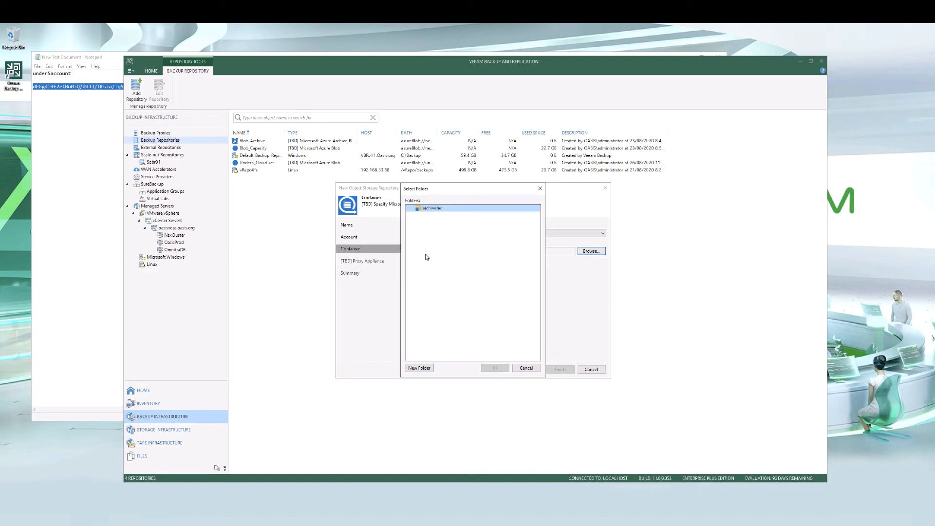
left_click(420, 368)
left_click(494, 367)
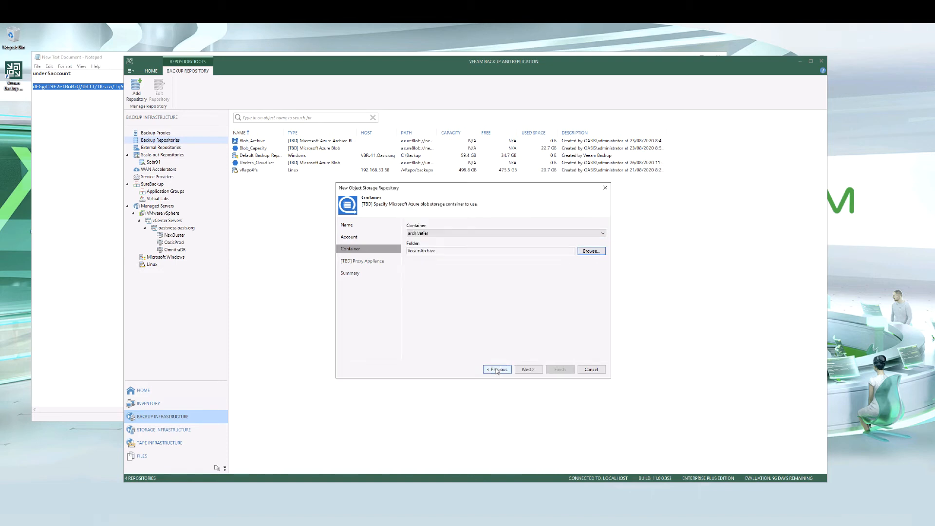
left_click(528, 369)
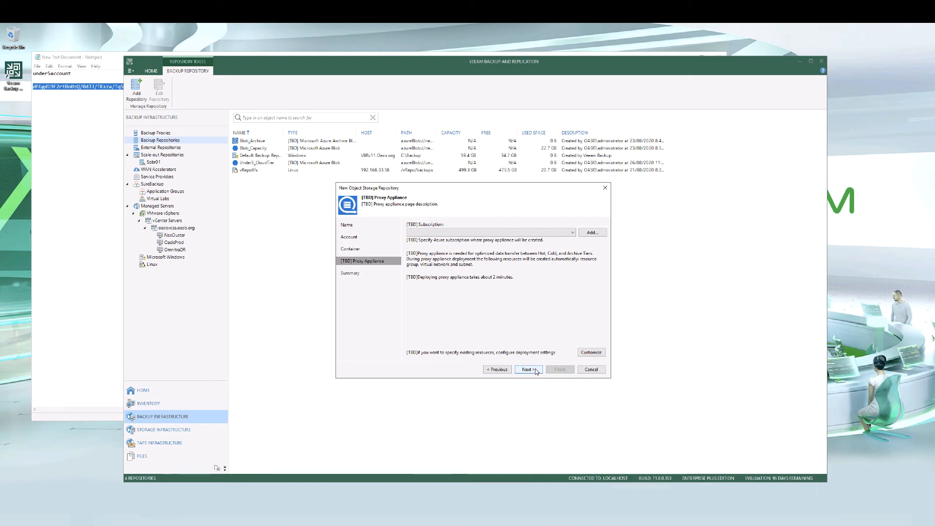
Select the Azure subscription where the proxy appliance will be created
left_click(573, 232)
left_click(489, 240)
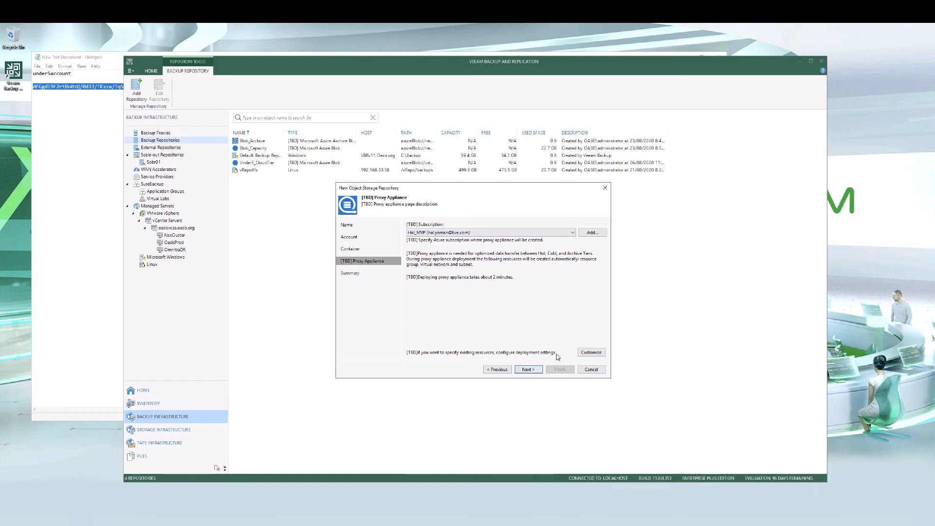
Customize the proxy appliance to use resource group Under5 and finish the repository wizard
left_click(591, 353)
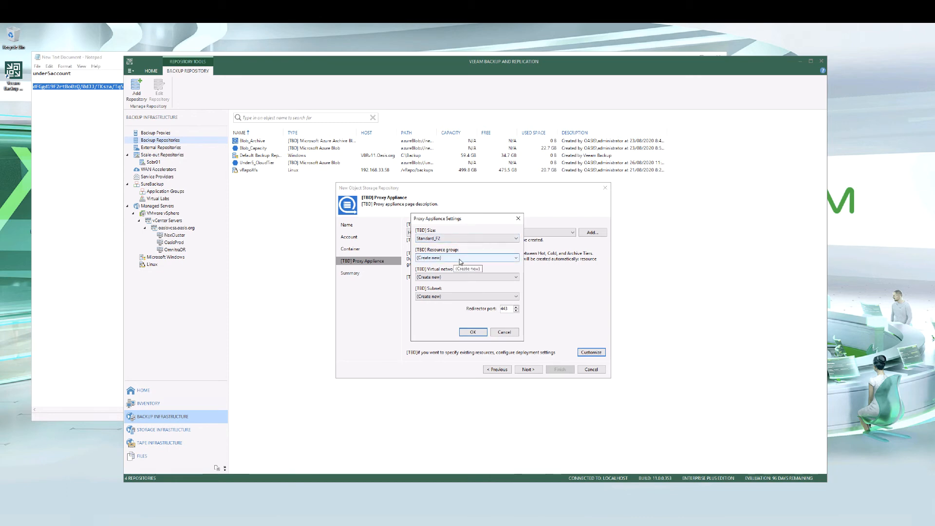
left_click(461, 257)
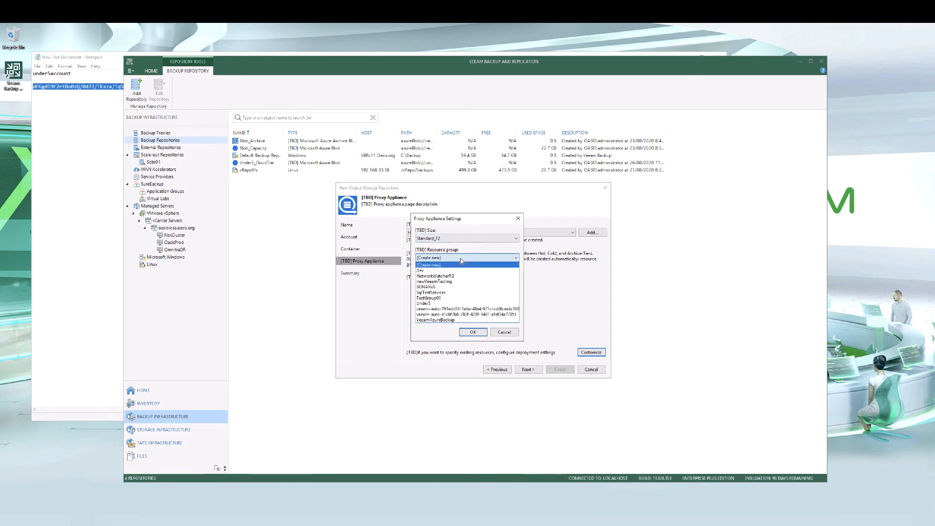
left_click(450, 303)
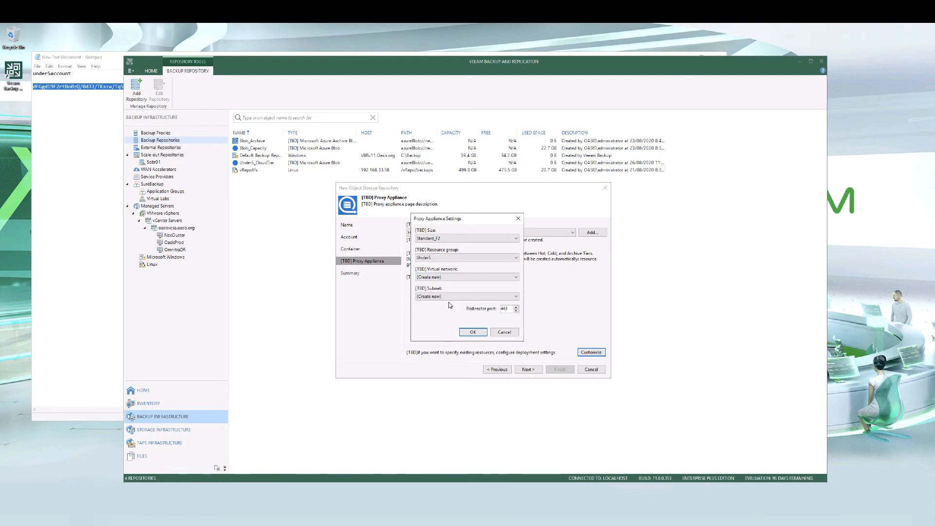
left_click(473, 332)
left_click(528, 370)
left_click(560, 370)
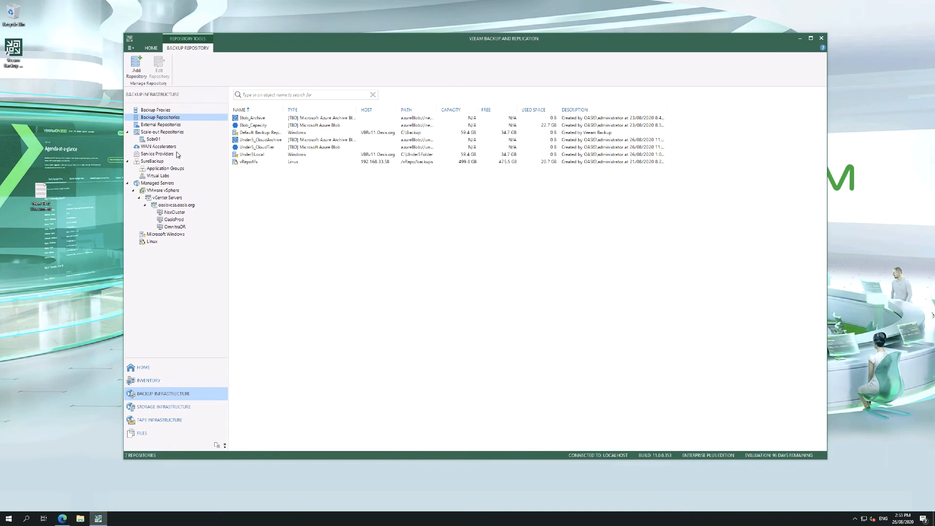
Start adding a new scale-out backup repository named Under5Sobr
left_click(167, 134)
right_click(166, 137)
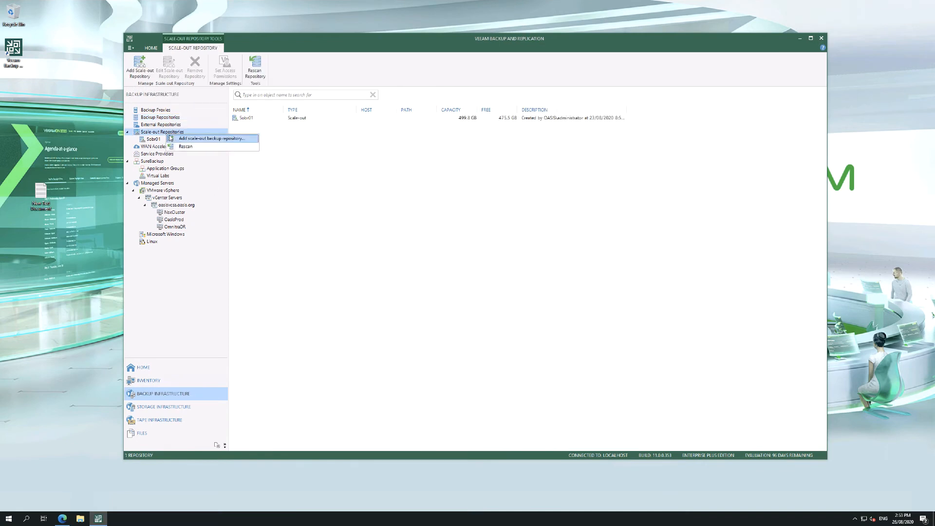
left_click(177, 140)
type("Sobr02")
key("Return")
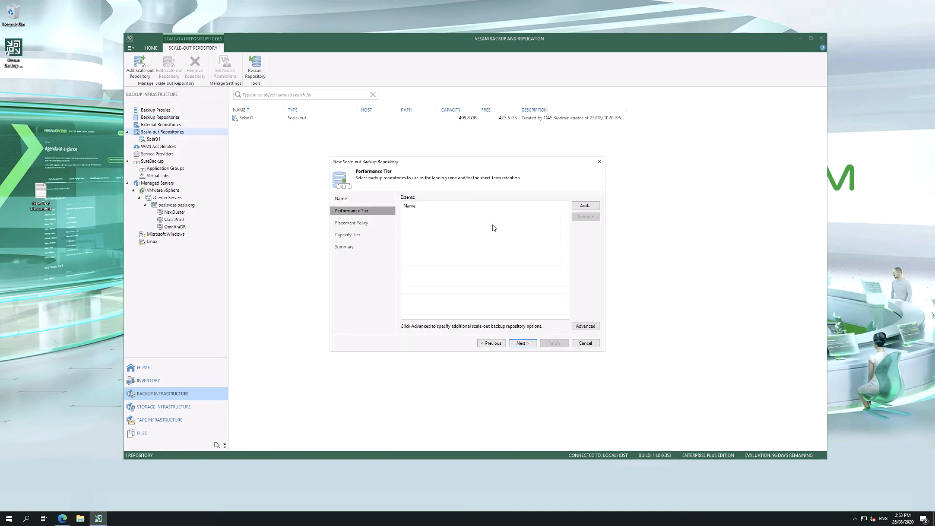
Add Under5Local as the performance tier extent and continue
left_click(586, 206)
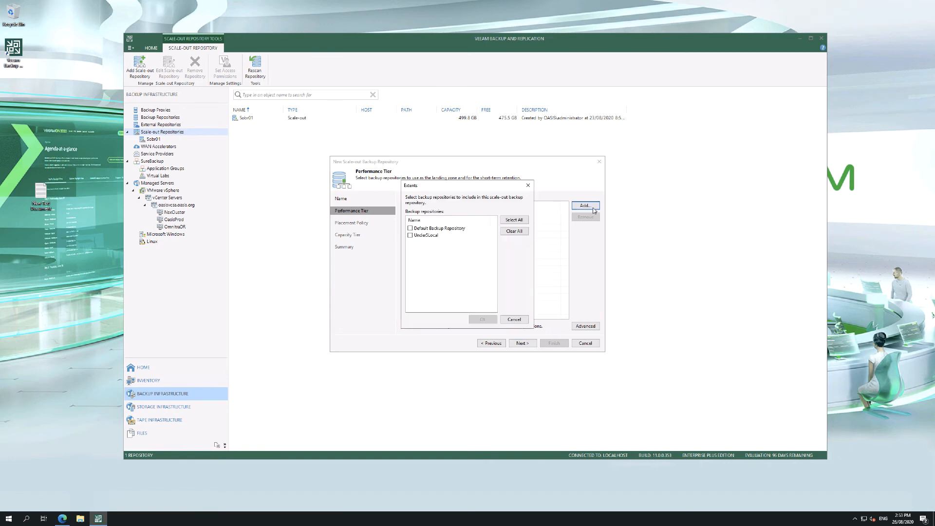
left_click(410, 235)
left_click(482, 320)
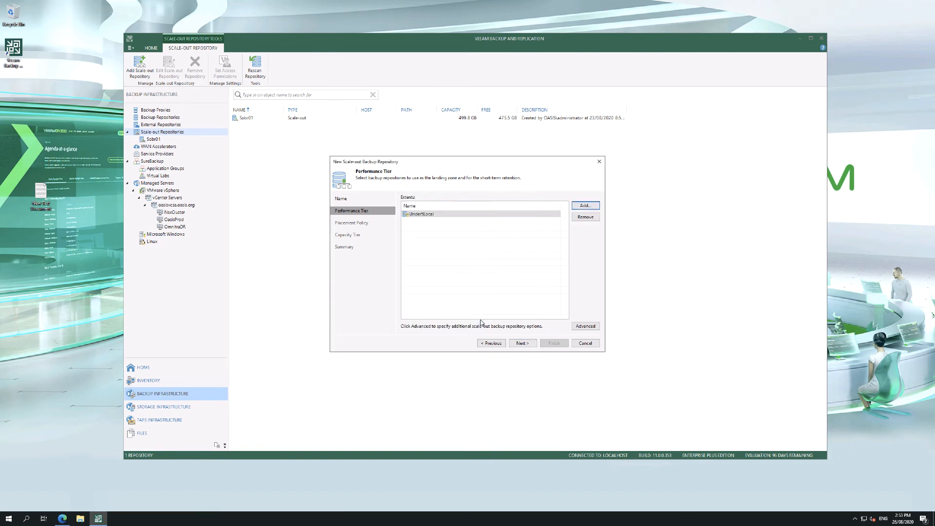
left_click(522, 343)
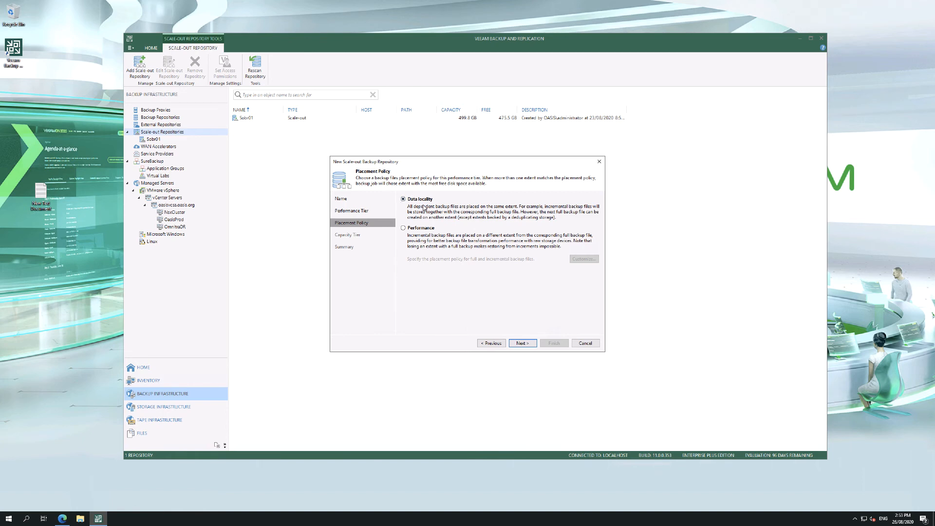
Keep the Data locality placement policy and extend the capacity tier with Under5_CloudTier object storage
left_click(522, 343)
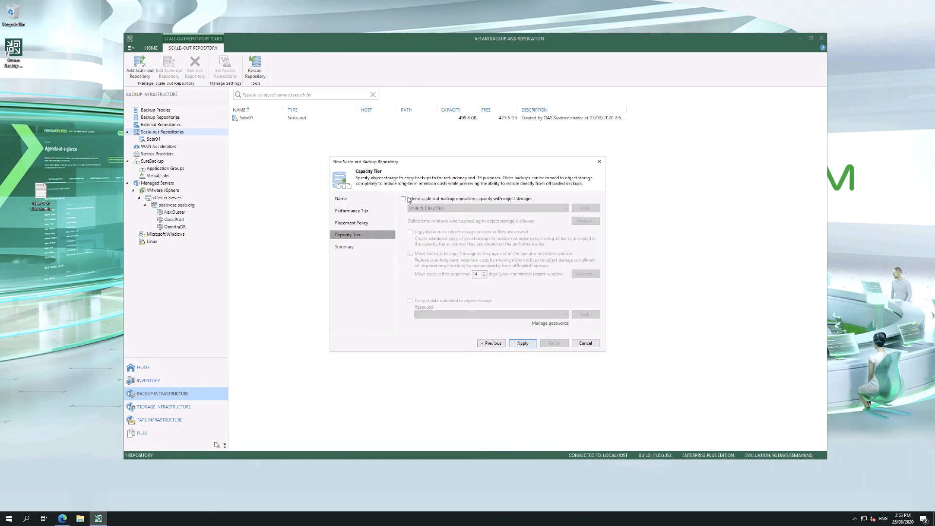
left_click(405, 199)
left_click(526, 343)
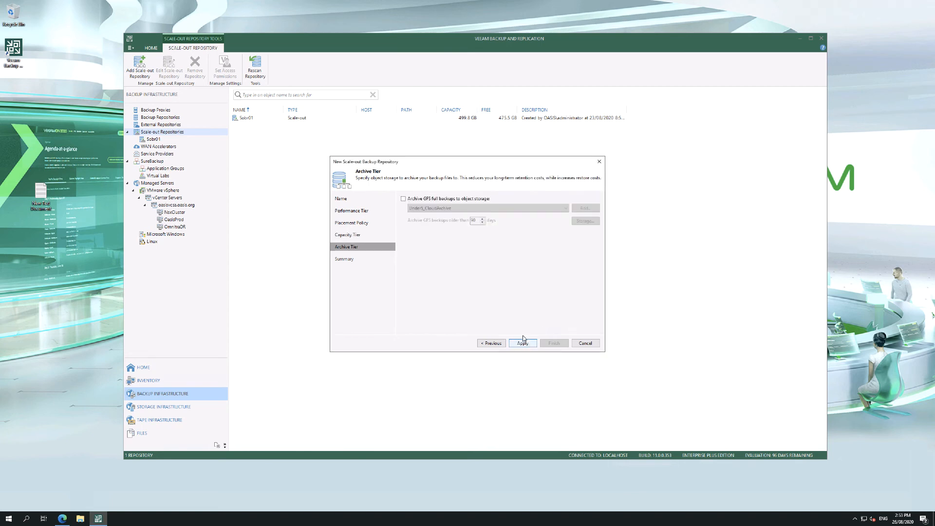
Enable archiving GFS full backups to Under5_CloudArchive, apply, and finish the scale-out repository wizard
left_click(417, 200)
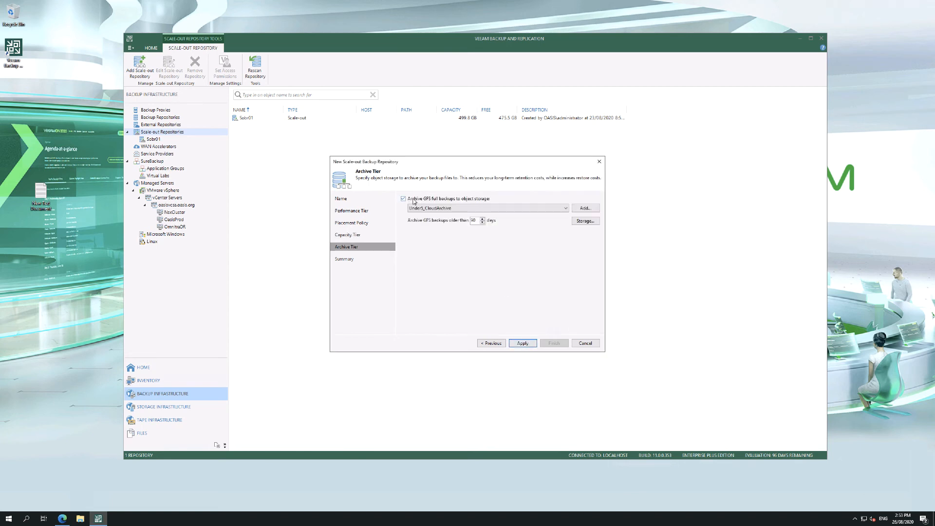
left_click(433, 209)
left_click(432, 210)
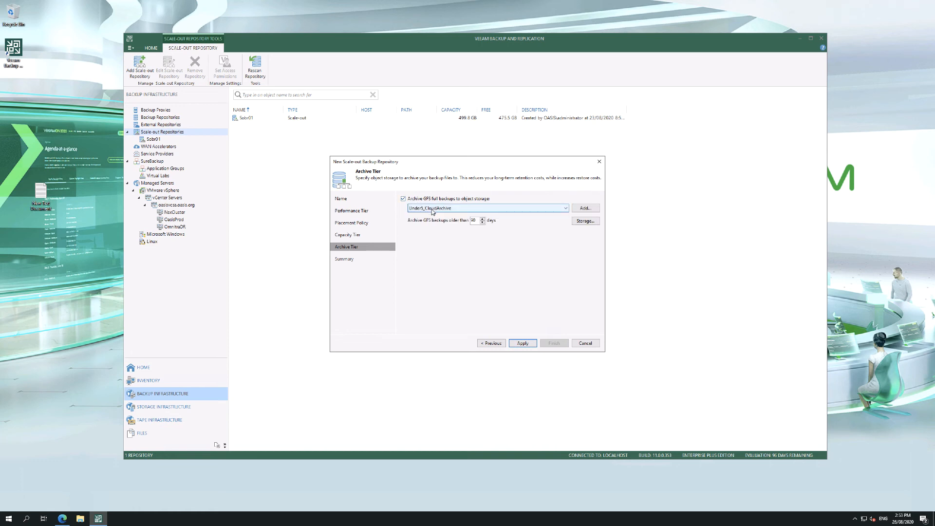
left_click(523, 344)
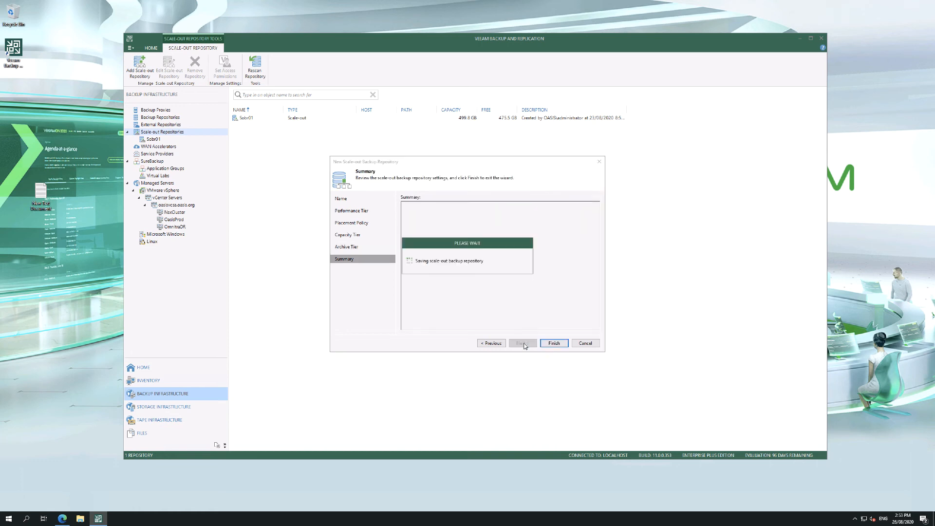
left_click(555, 343)
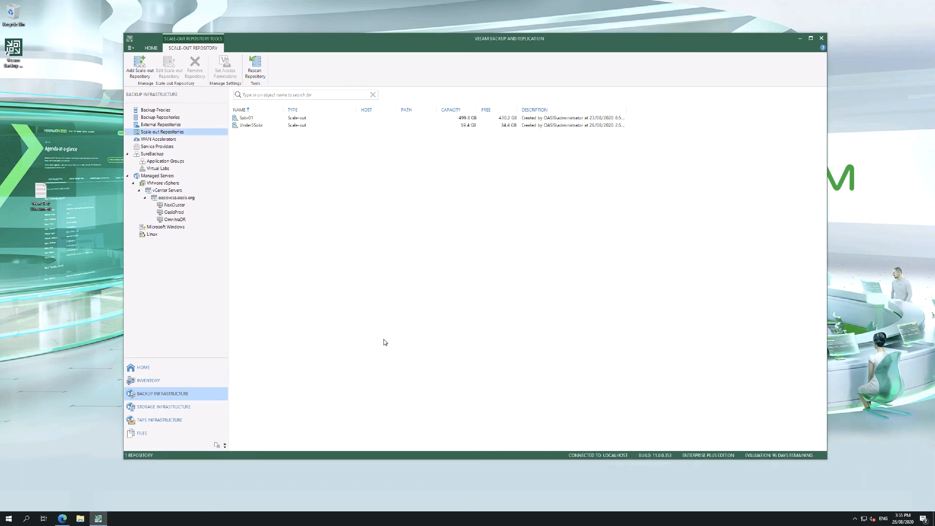